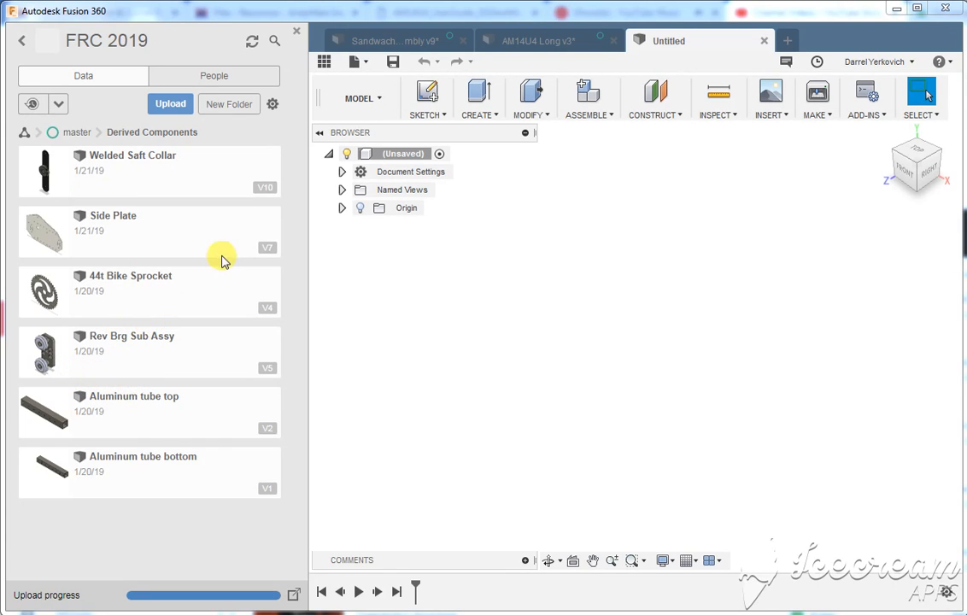
Save the new design as "Side plate cut file" in the Derived Components folder
{"action": "left_click_drag", "start_coordinate": [52, 233], "coordinate": [525, 296]}
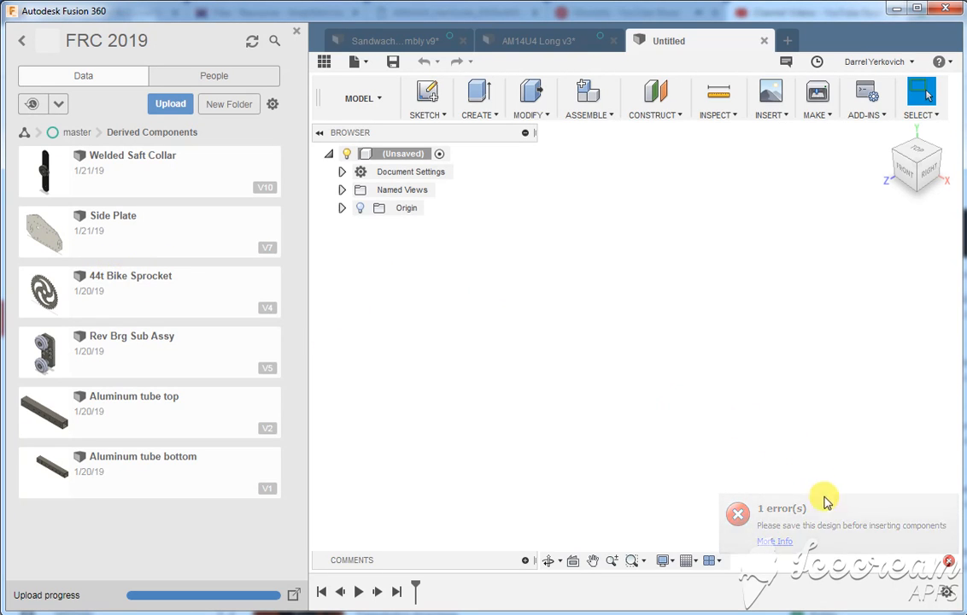
{"action": "left_click", "coordinate": [393, 62]}
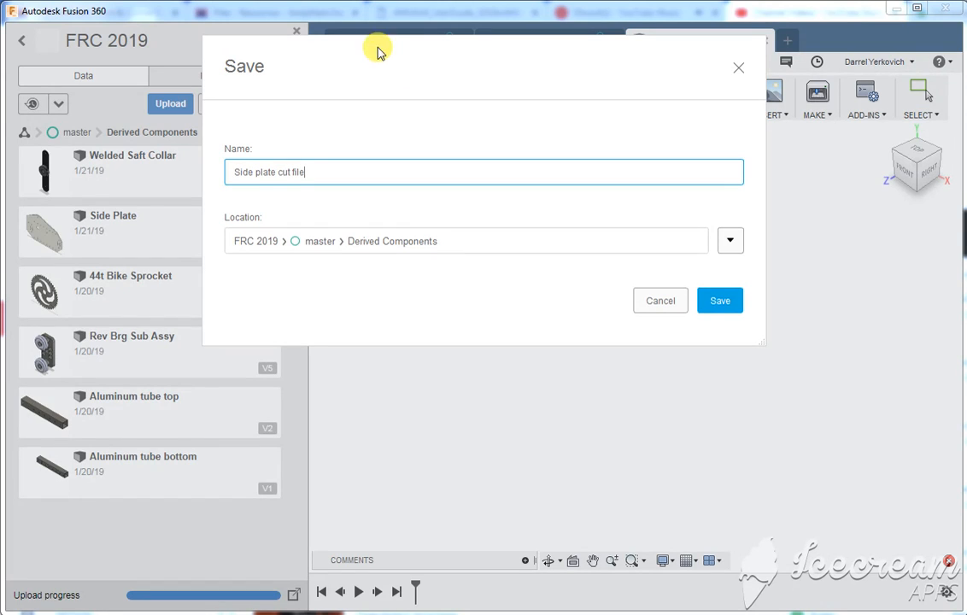
{"action": "left_click", "coordinate": [721, 302]}
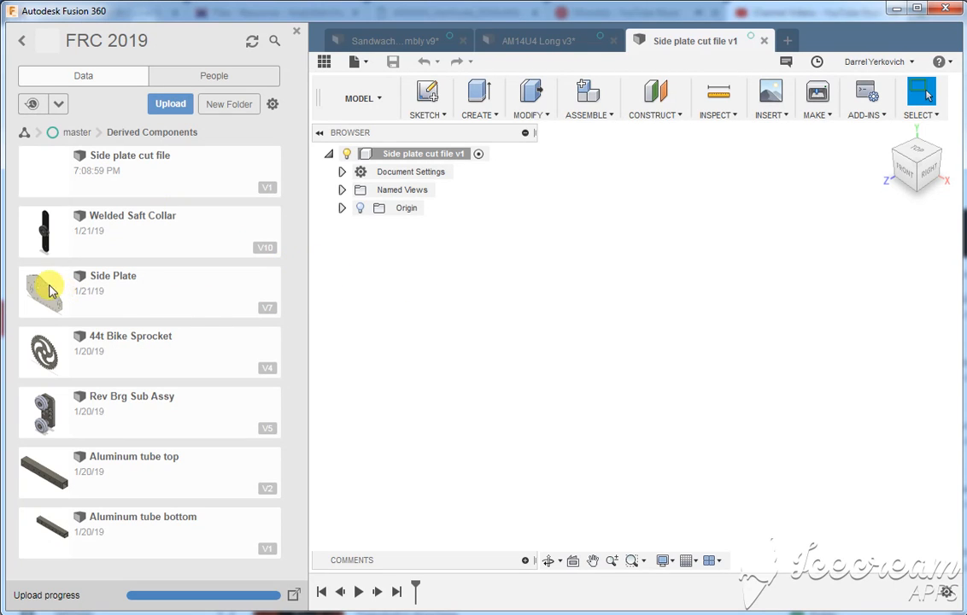
Insert the Side Plate component into the design at its default position
{"action": "left_click_drag", "start_coordinate": [50, 290], "coordinate": [716, 305]}
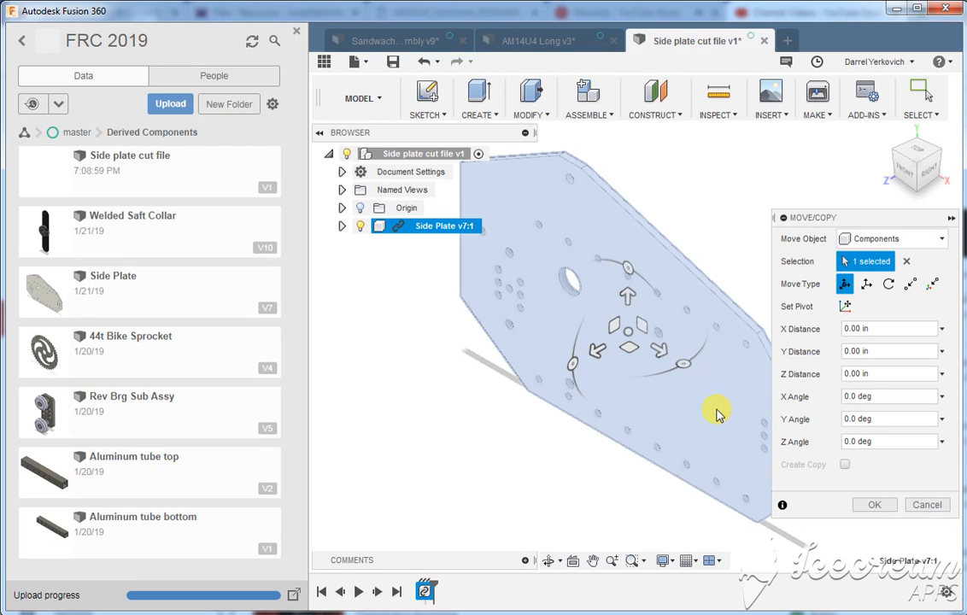
{"action": "left_click", "coordinate": [875, 508]}
{"action": "scroll", "coordinate": [883, 364], "scroll_direction": "down", "scroll_amount": 3}
{"action": "middle_click_drag", "start_coordinate": [870, 354], "coordinate": [762, 379]}
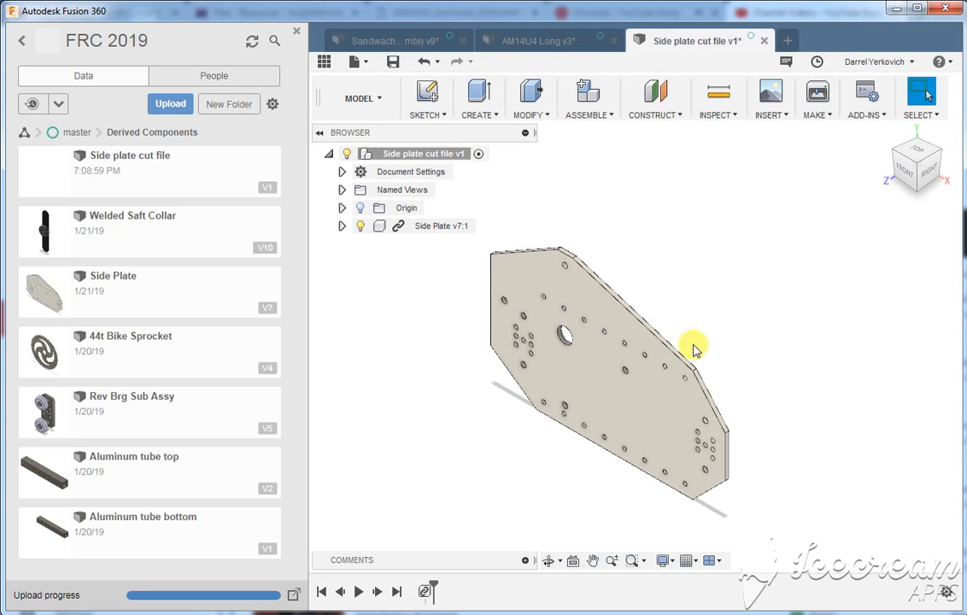
Paste a copy of the Side Plate component and move it 8.00 in upward along Y
{"action": "left_click", "coordinate": [433, 227]}
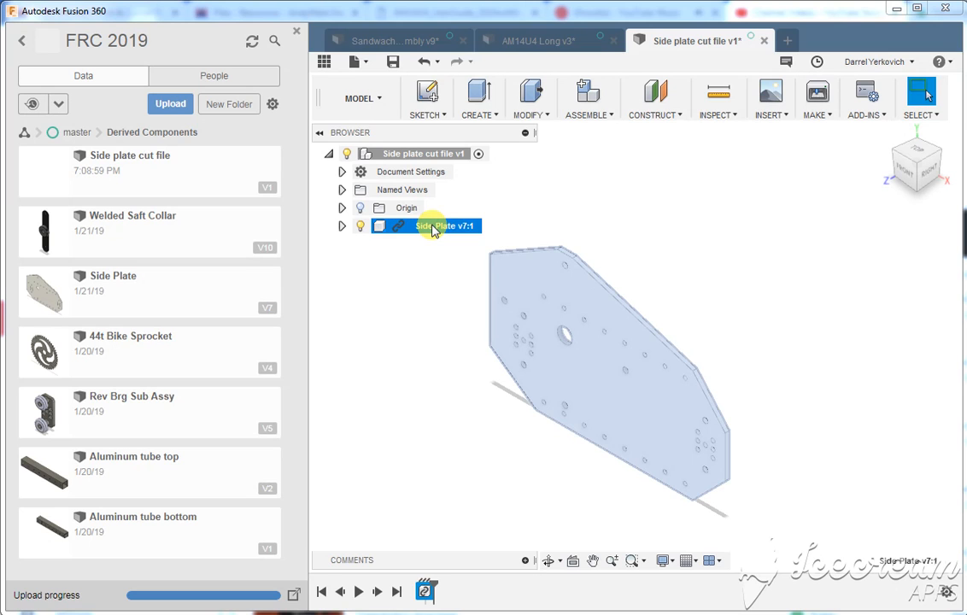
{"action": "key", "text": "ctrl+c"}
{"action": "key", "text": "ctrl+v"}
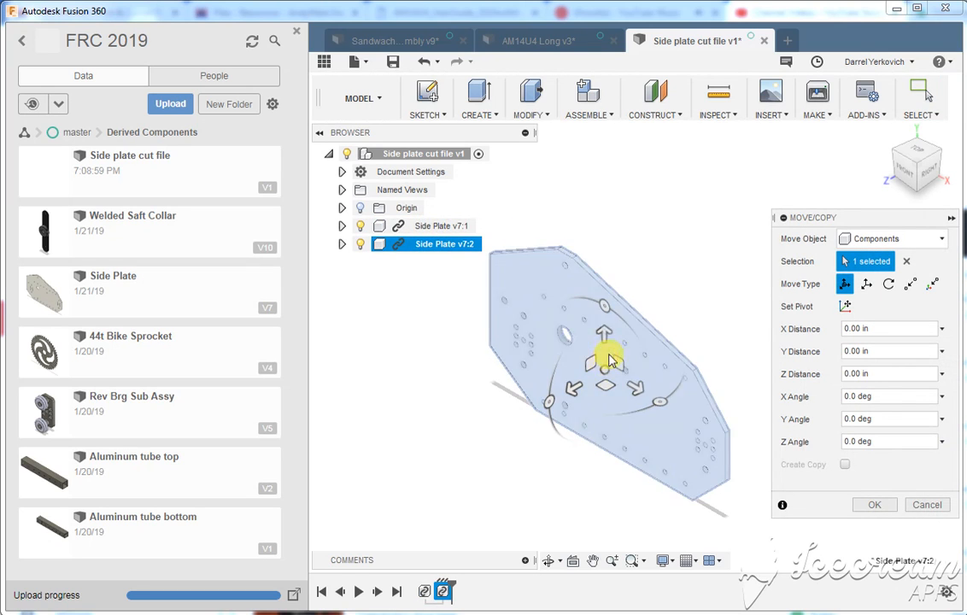
{"action": "left_click_drag", "start_coordinate": [635, 386], "coordinate": [682, 189]}
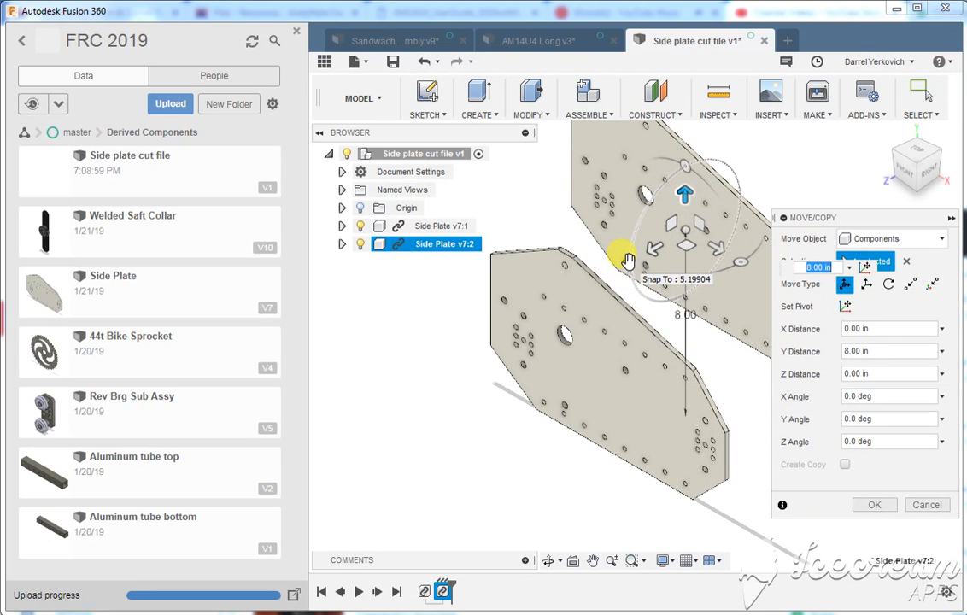
Rotate the copied side plate by an X angle of 180 degrees and a Y angle of 180 degrees
{"action": "left_click_drag", "start_coordinate": [627, 259], "coordinate": [731, 233]}
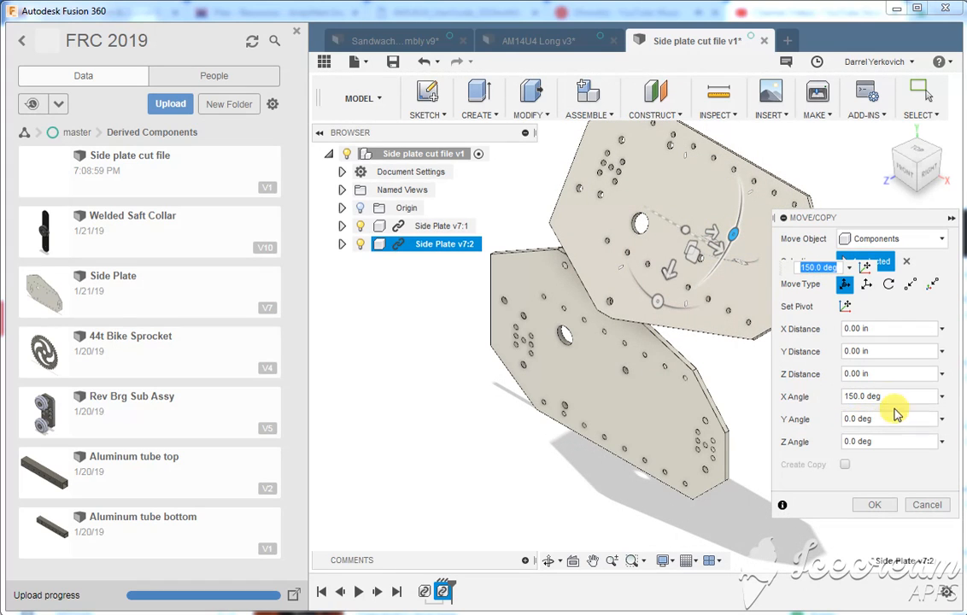
{"action": "left_click_drag", "start_coordinate": [892, 398], "coordinate": [784, 378]}
{"action": "type", "text": "180"}
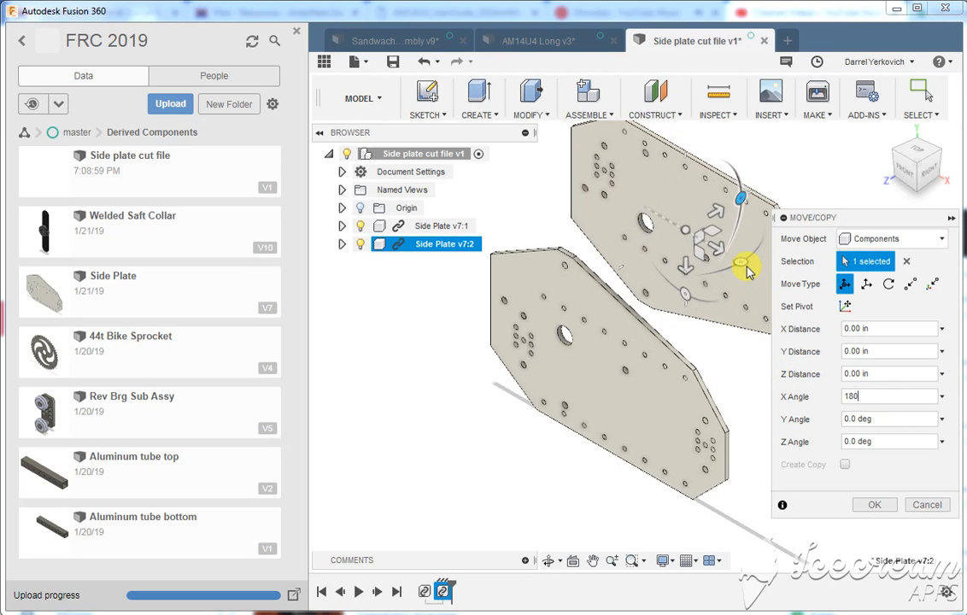
{"action": "left_click_drag", "start_coordinate": [740, 264], "coordinate": [596, 210]}
{"action": "double_click", "coordinate": [863, 417]}
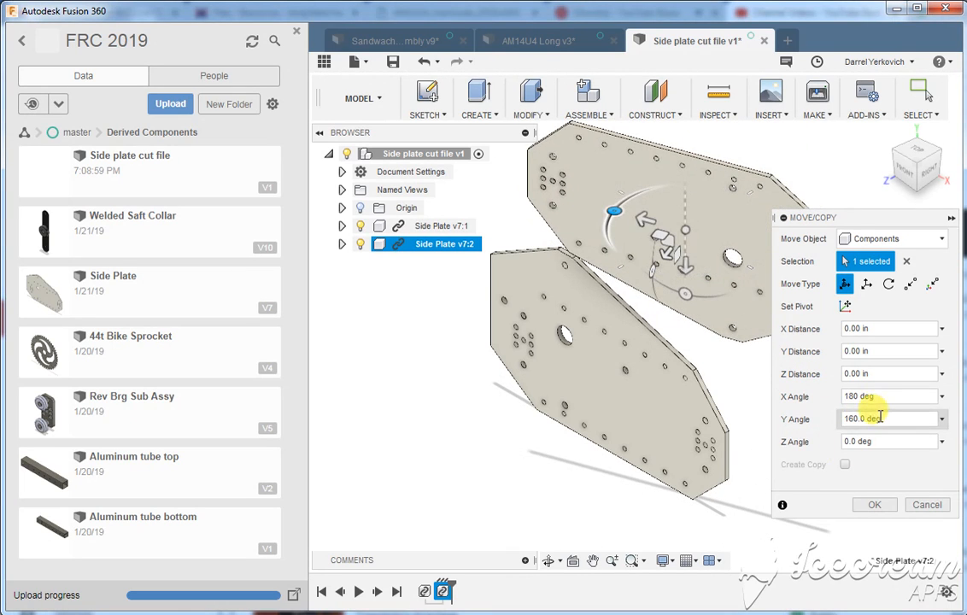
{"action": "left_click_drag", "start_coordinate": [881, 418], "coordinate": [795, 414]}
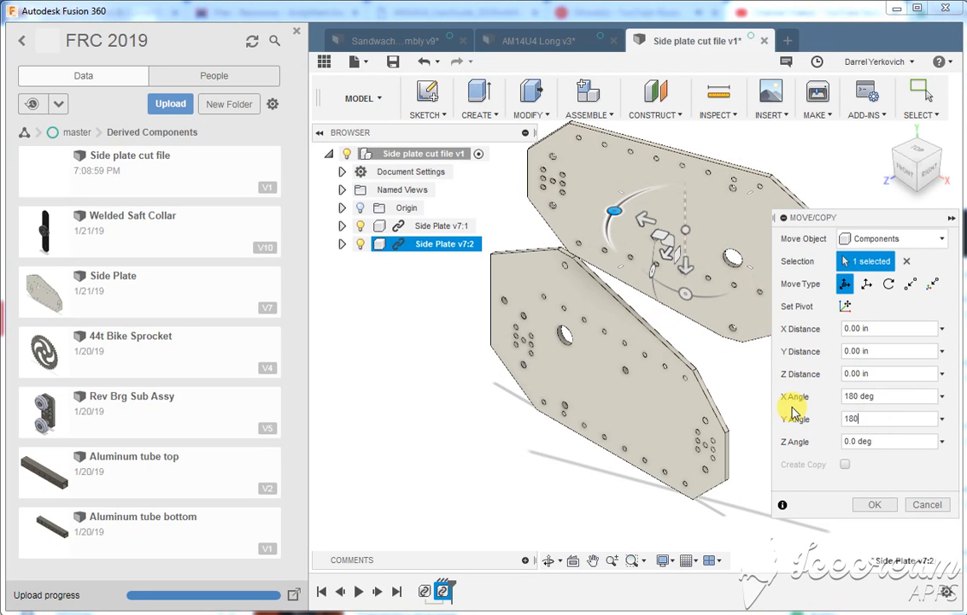
{"action": "key", "text": "Return"}
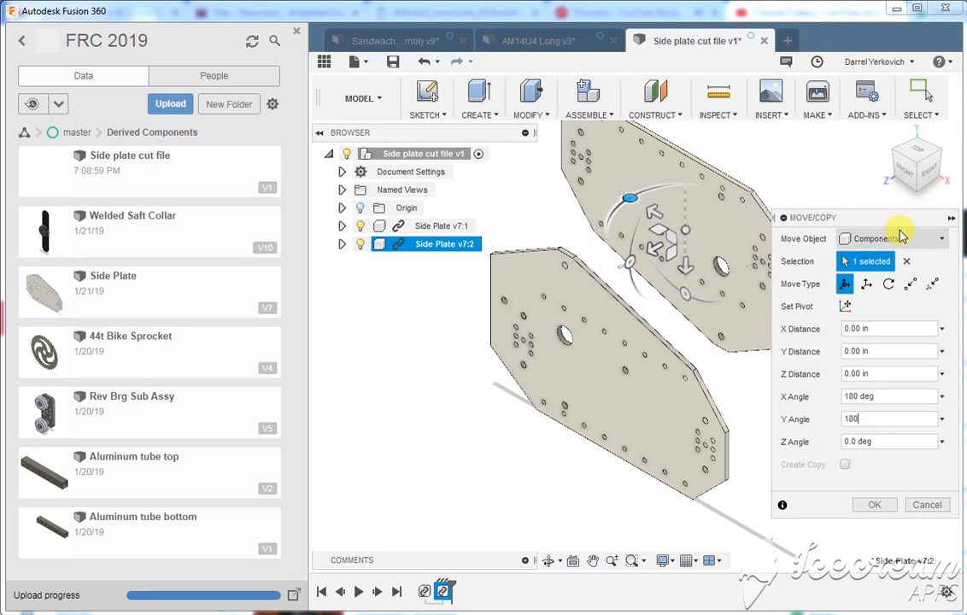
Move the copied plate freely in the front plane to about 3.437 in X and 0.463 in Y, just above the original
{"action": "left_click", "coordinate": [904, 168]}
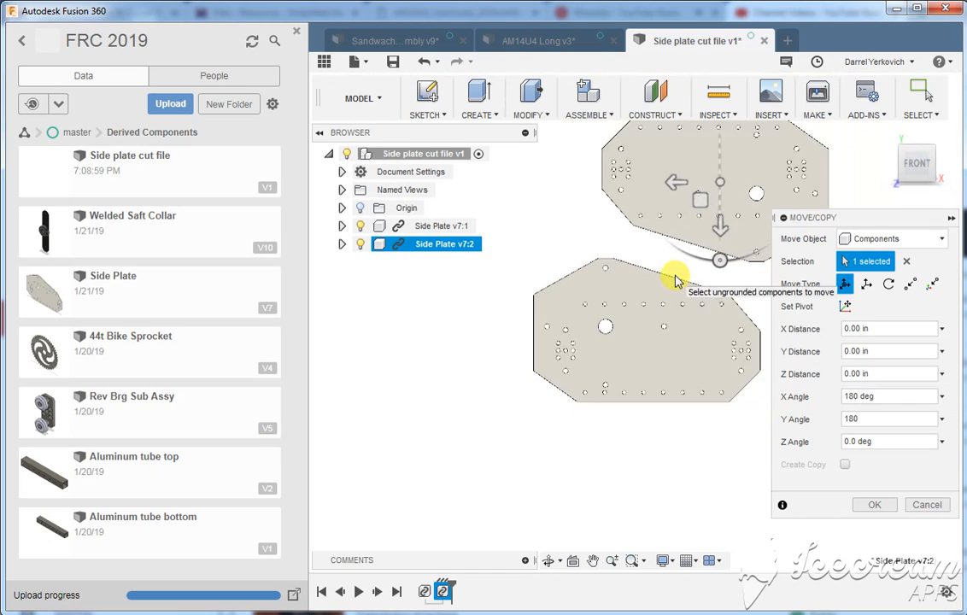
{"action": "scroll", "coordinate": [615, 345], "scroll_direction": "down", "scroll_amount": 4}
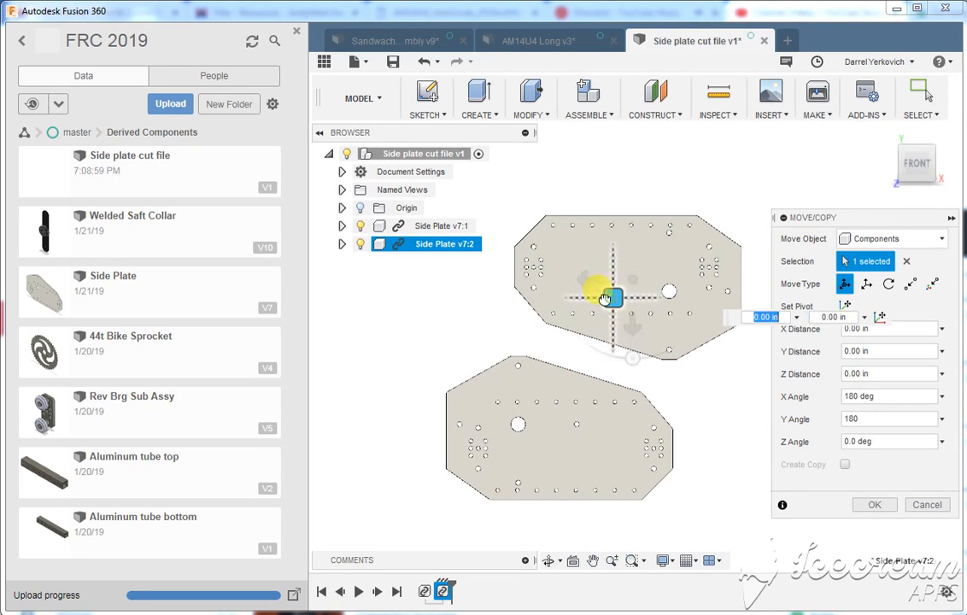
{"action": "left_click_drag", "start_coordinate": [611, 291], "coordinate": [545, 301]}
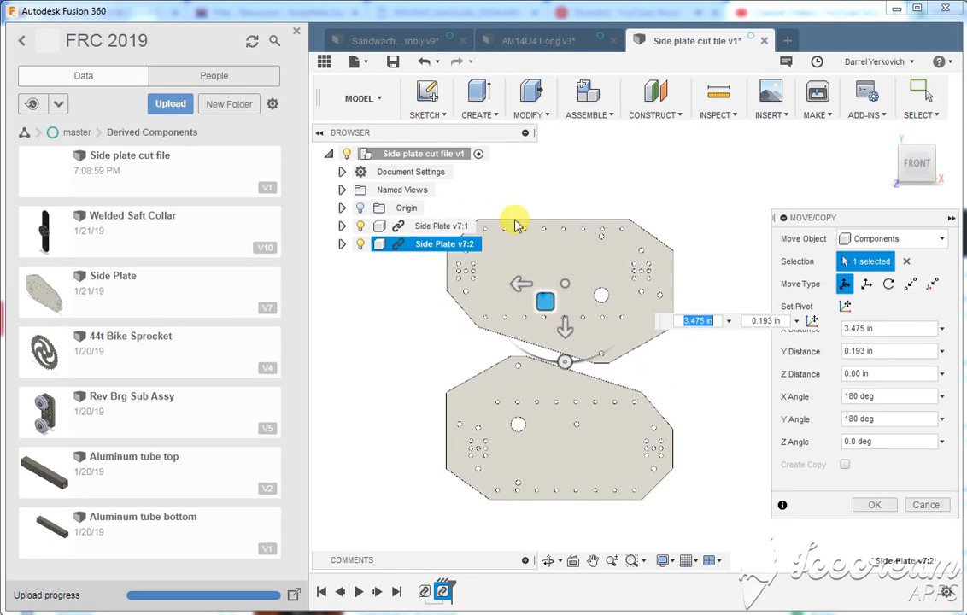
{"action": "left_click_drag", "start_coordinate": [545, 303], "coordinate": [548, 309]}
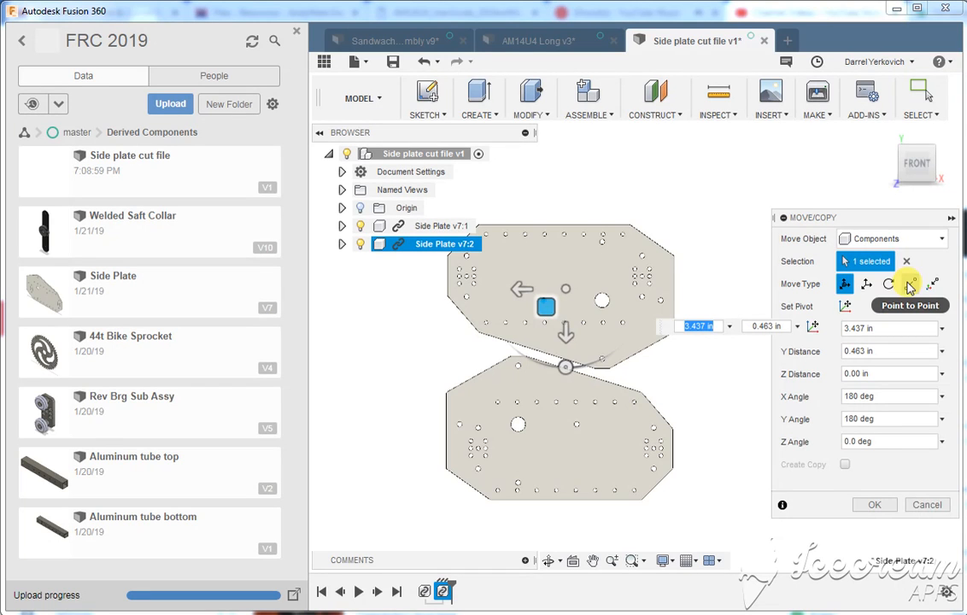
Align the copied plate to the original with a point-to-point move from its lower left-edge corner to the original's upper left-edge corner
{"action": "left_click", "coordinate": [910, 283]}
{"action": "scroll", "coordinate": [444, 311], "scroll_direction": "up", "scroll_amount": 4}
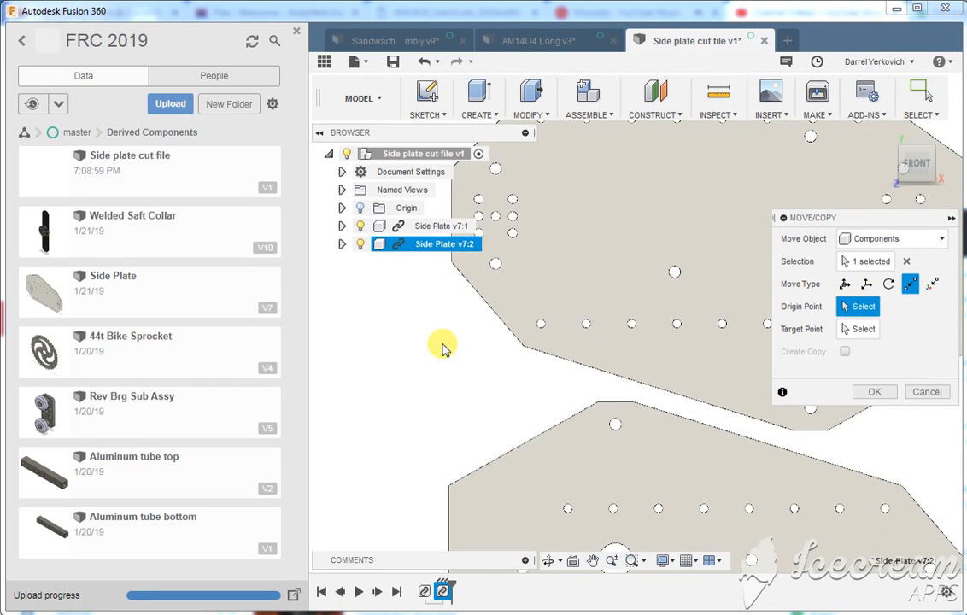
{"action": "middle_click_drag", "start_coordinate": [442, 344], "coordinate": [570, 257], "text": "shift"}
{"action": "scroll", "coordinate": [436, 280], "scroll_direction": "up", "scroll_amount": 6}
{"action": "left_click", "coordinate": [546, 229]}
{"action": "scroll", "coordinate": [557, 363], "scroll_direction": "down", "scroll_amount": 6}
{"action": "scroll", "coordinate": [570, 272], "scroll_direction": "up", "scroll_amount": 2}
{"action": "scroll", "coordinate": [570, 406], "scroll_direction": "up", "scroll_amount": 3}
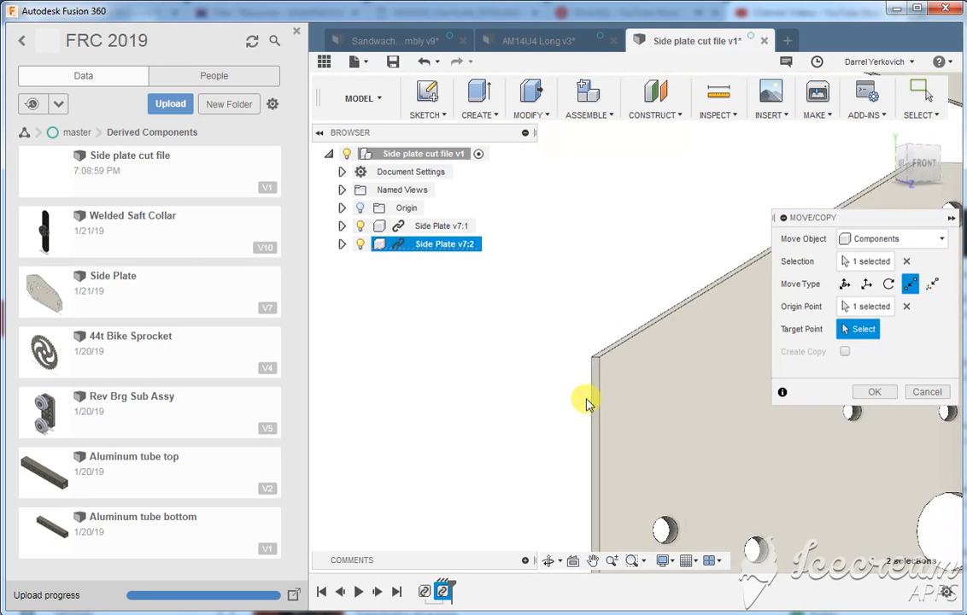
{"action": "left_click", "coordinate": [597, 358]}
{"action": "scroll", "coordinate": [700, 400], "scroll_direction": "down", "scroll_amount": 3}
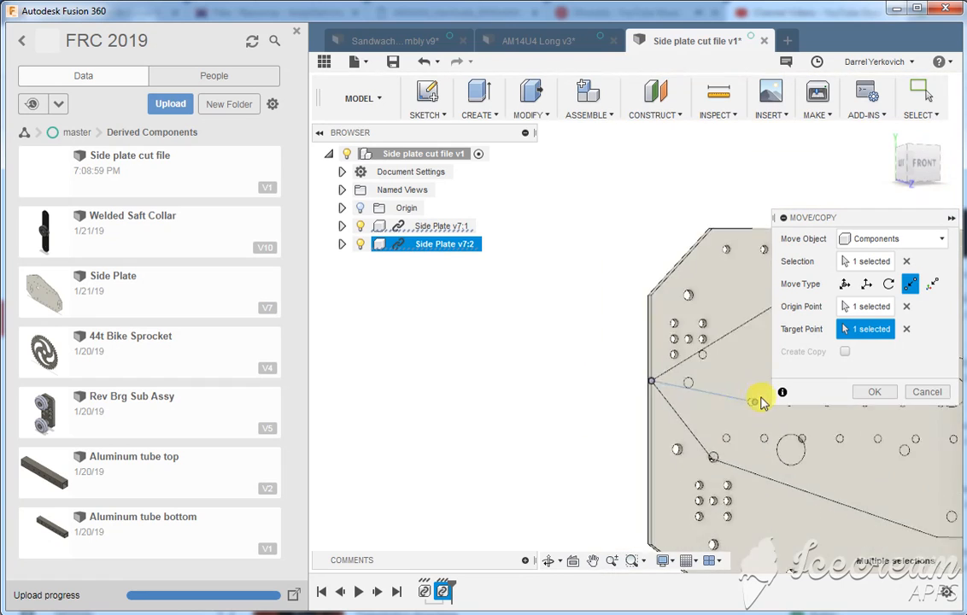
{"action": "scroll", "coordinate": [759, 400], "scroll_direction": "down", "scroll_amount": 1}
{"action": "middle_click_drag", "start_coordinate": [623, 385], "coordinate": [328, 394]}
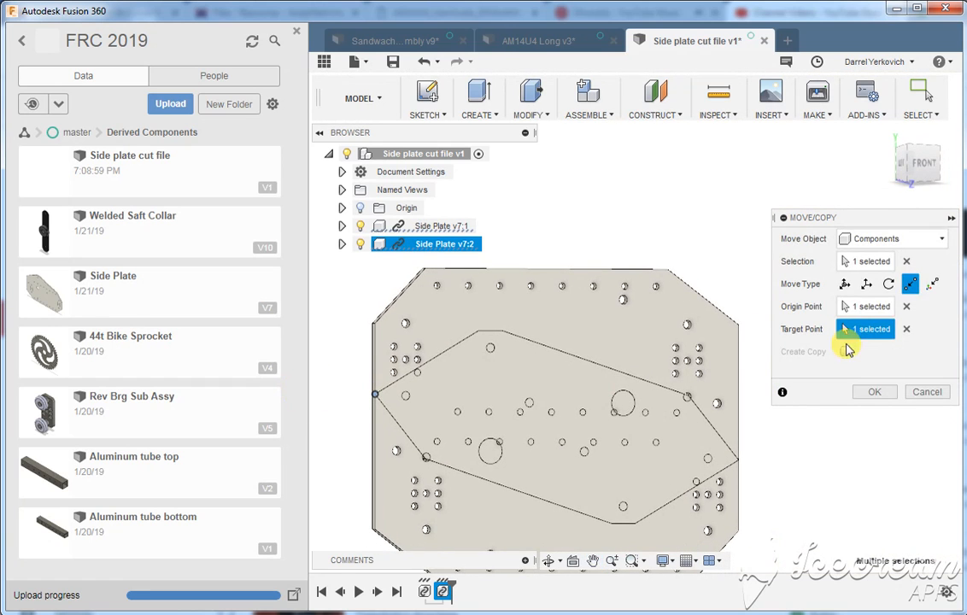
Translate the copied plate by a Y distance of -5.00 in so it sits above the original, and finish the move
{"action": "left_click", "coordinate": [866, 284]}
{"action": "left_click_drag", "start_coordinate": [555, 437], "coordinate": [574, 261]}
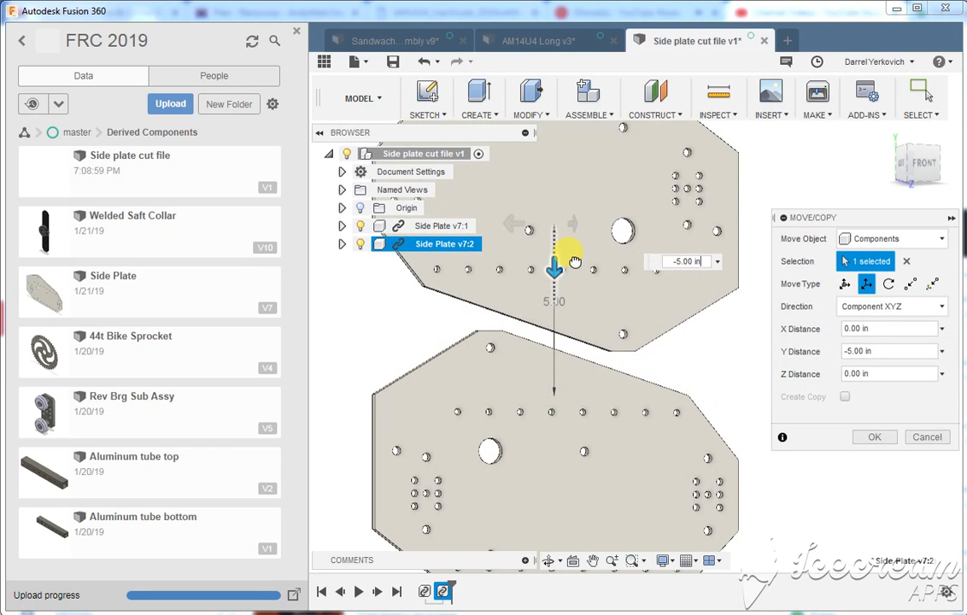
{"action": "left_click", "coordinate": [906, 171]}
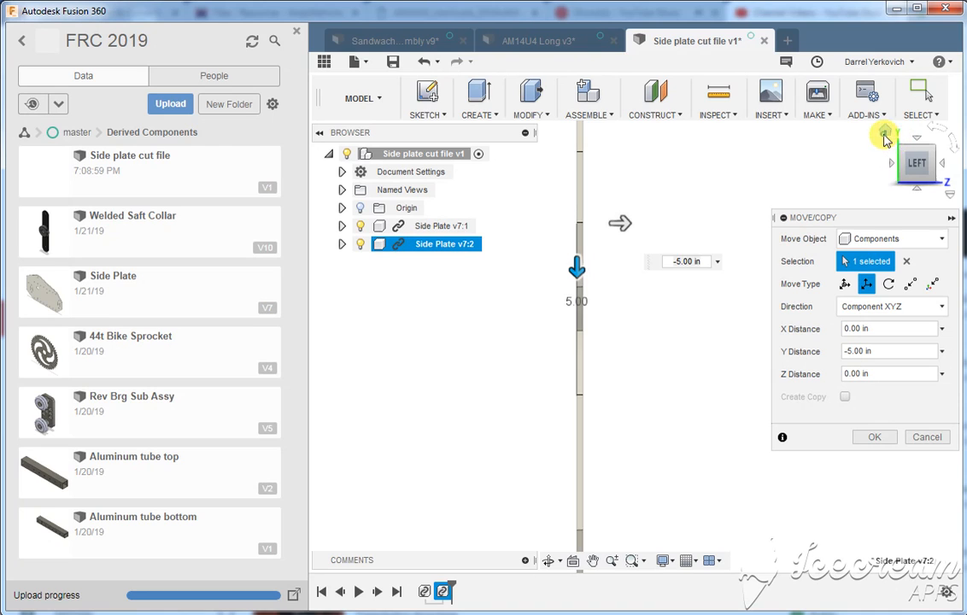
{"action": "left_click", "coordinate": [885, 135]}
{"action": "left_click", "coordinate": [870, 444]}
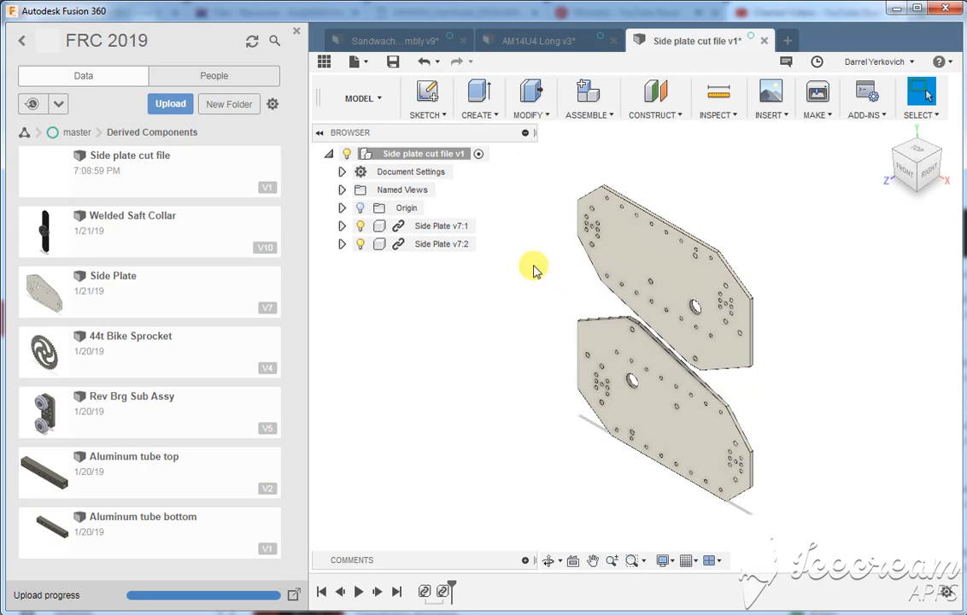
Save the two-plate layout as a new version of the design
{"action": "left_click", "coordinate": [394, 67]}
{"action": "left_click", "coordinate": [482, 330]}
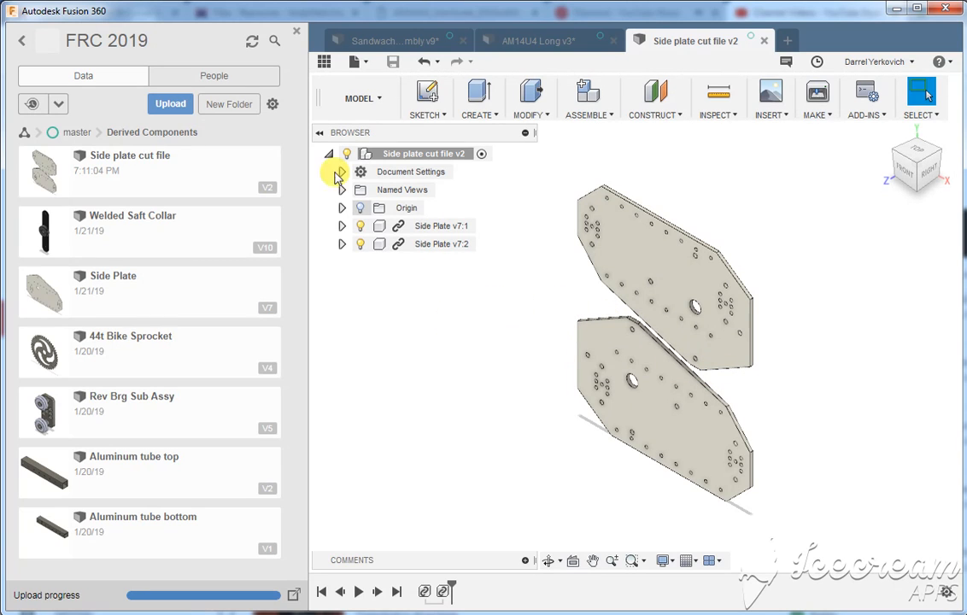
Switch to the Manufacture workspace and hide the data panel
{"action": "left_click", "coordinate": [376, 115]}
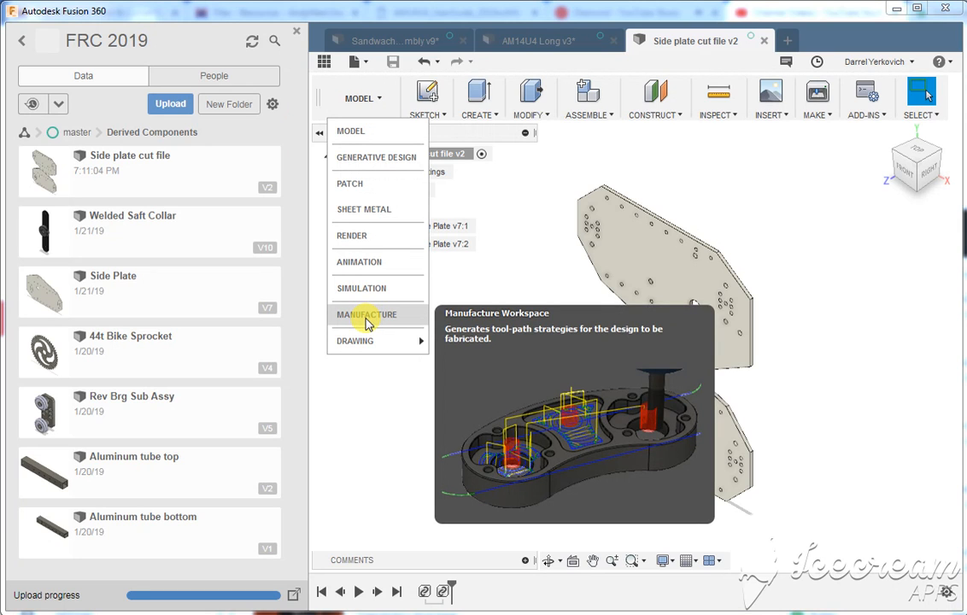
{"action": "left_click", "coordinate": [367, 315]}
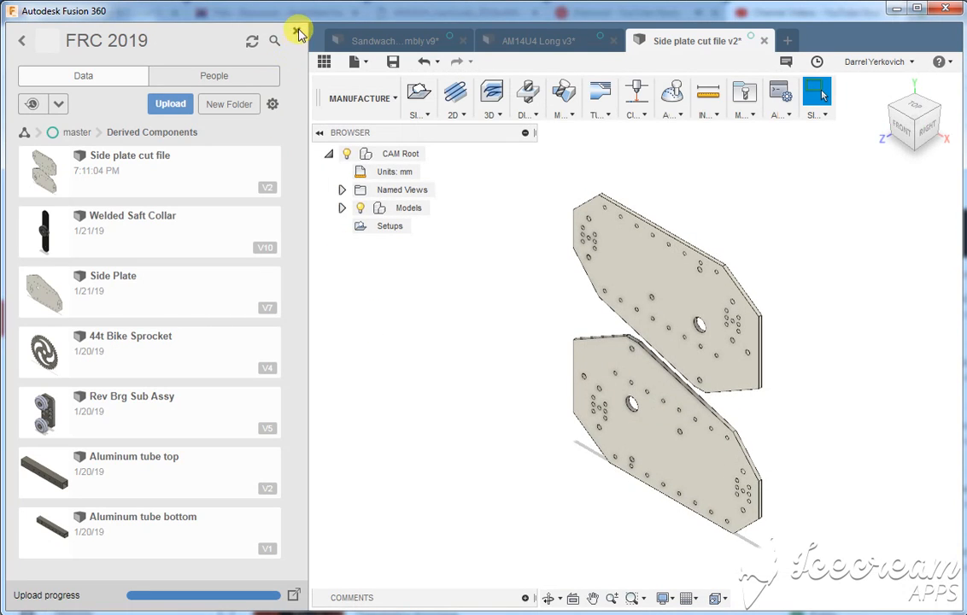
{"action": "left_click", "coordinate": [297, 32]}
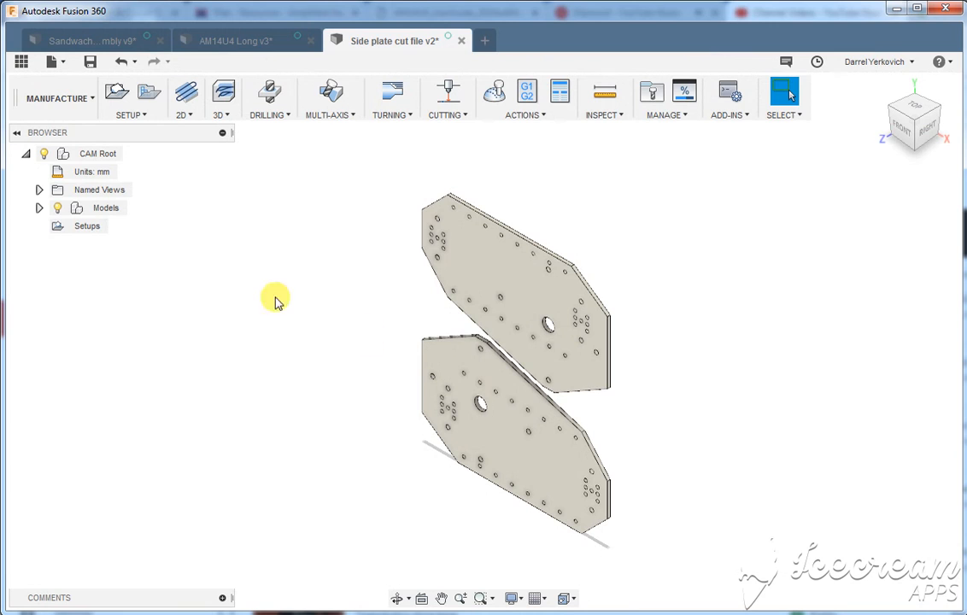
Create a milling setup for both plates with its stock point at the stock box's lower-left front corner
{"action": "left_click", "coordinate": [117, 96]}
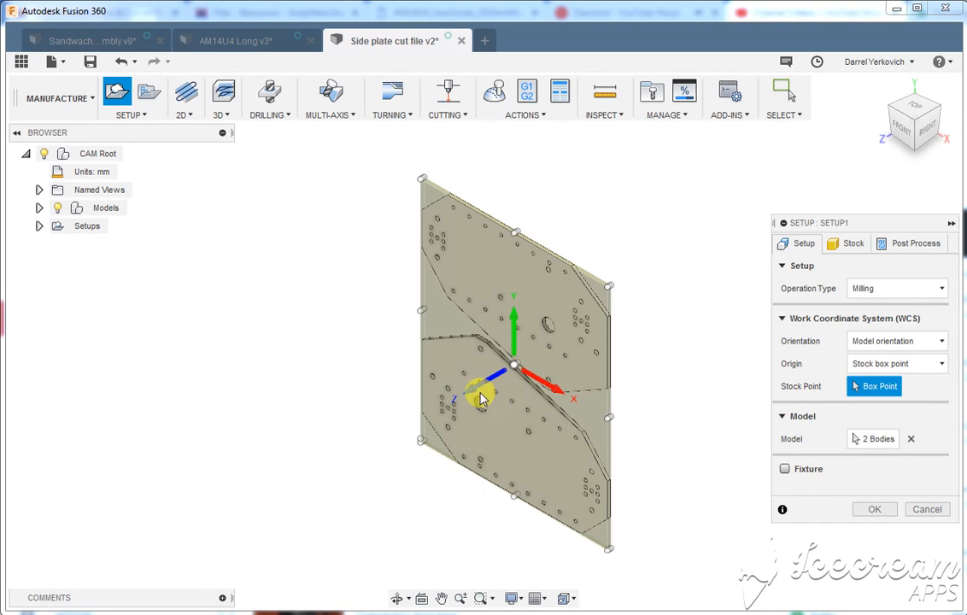
{"action": "left_click", "coordinate": [871, 389]}
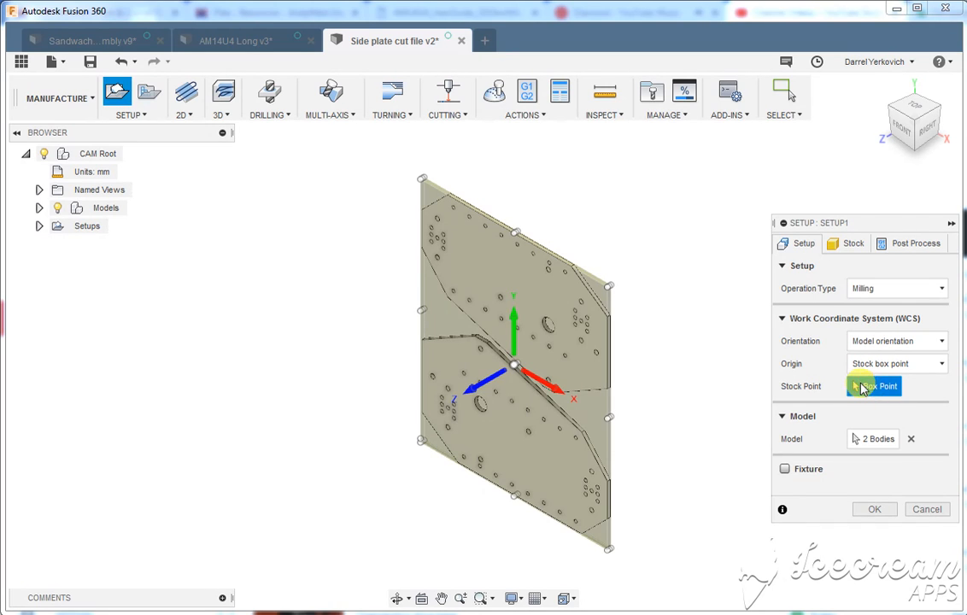
{"action": "scroll", "coordinate": [448, 445], "scroll_direction": "up", "scroll_amount": 5}
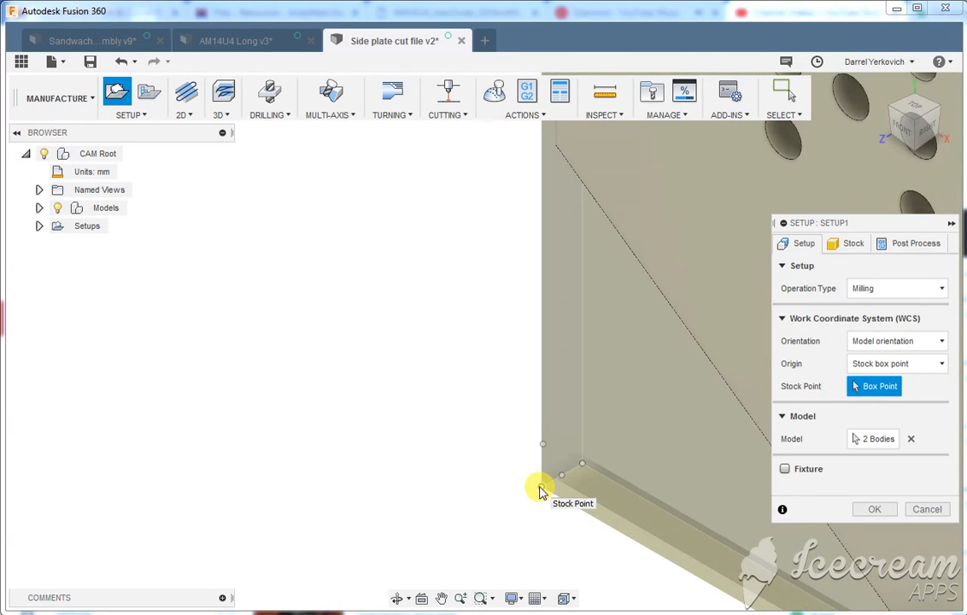
{"action": "left_click", "coordinate": [540, 491]}
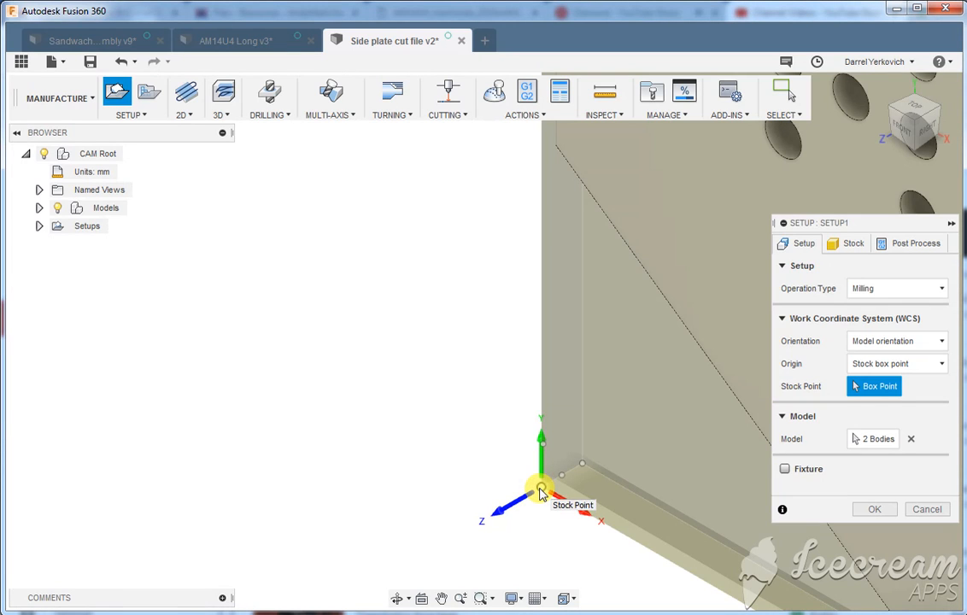
Move the setup's stock point to the centre of the stock box's front face
{"action": "scroll", "coordinate": [540, 493], "scroll_direction": "down", "scroll_amount": 4}
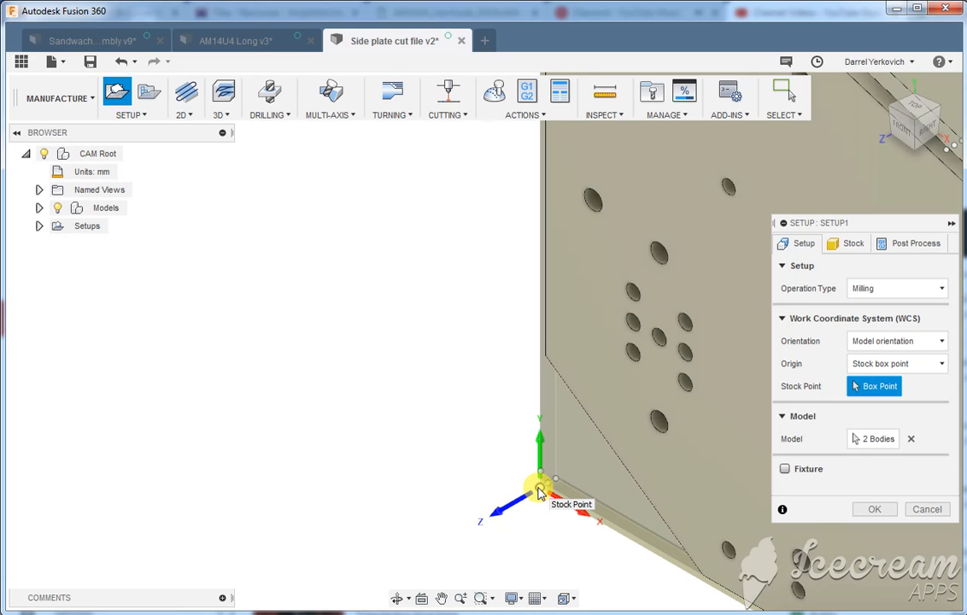
{"action": "scroll", "coordinate": [540, 493], "scroll_direction": "down", "scroll_amount": 5}
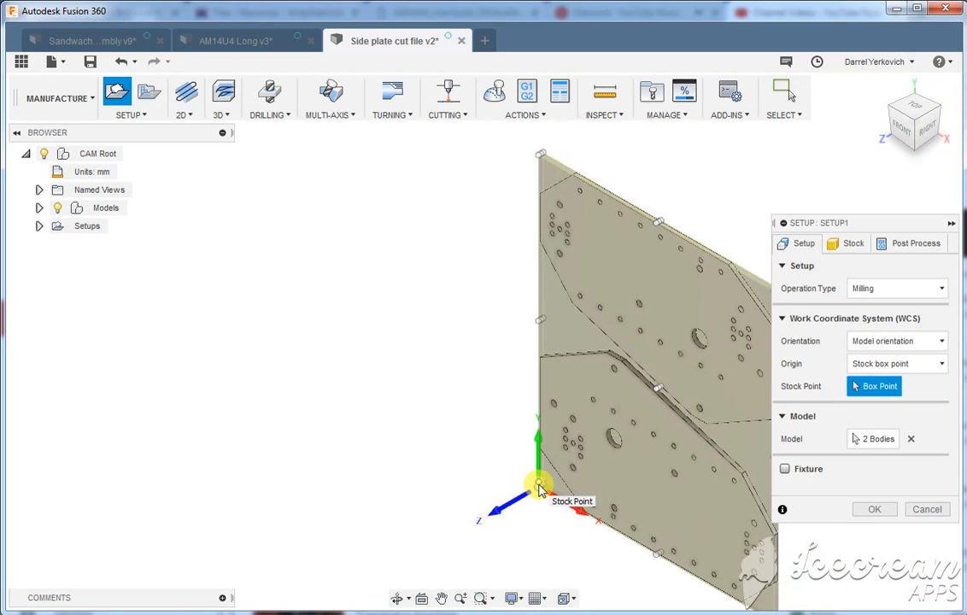
{"action": "scroll", "coordinate": [656, 391], "scroll_direction": "up", "scroll_amount": 3}
{"action": "left_click", "coordinate": [651, 389]}
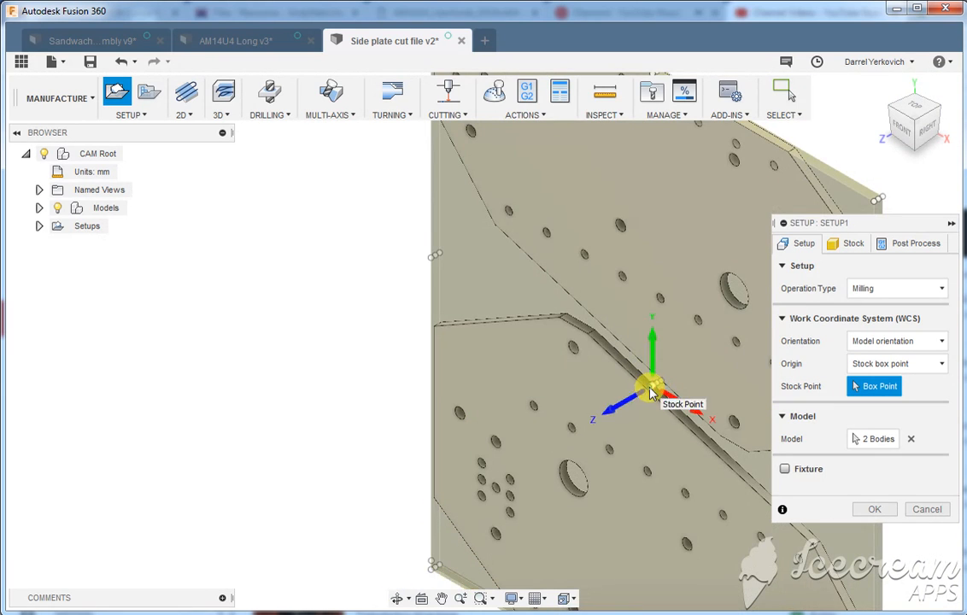
Move the setup's stock point to the stock box's lower-right front corner, also trying the mid-thickness point there
{"action": "middle_click_drag", "start_coordinate": [568, 293], "coordinate": [468, 213]}
{"action": "middle_click_drag", "start_coordinate": [639, 482], "coordinate": [545, 296]}
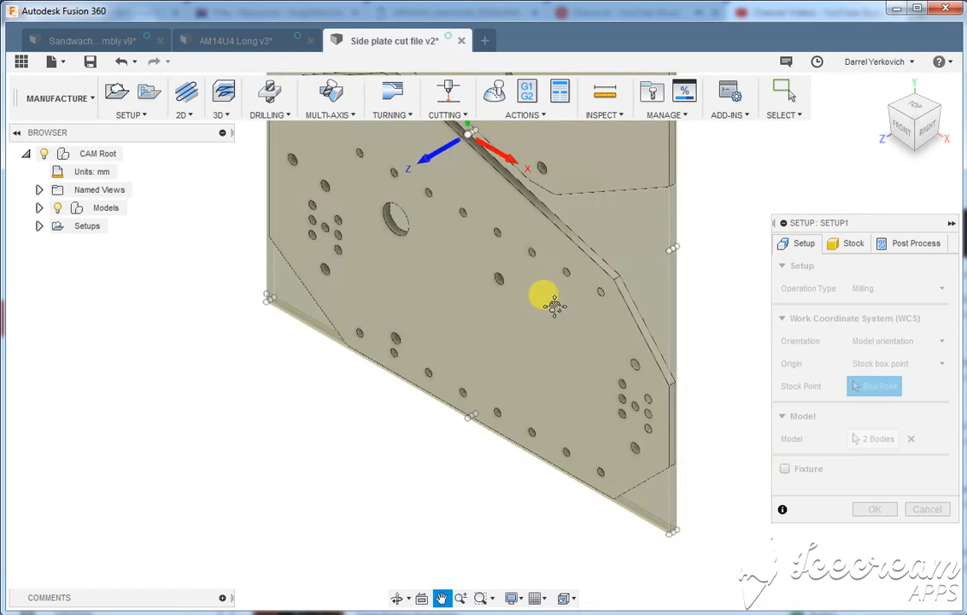
{"action": "scroll", "coordinate": [635, 498], "scroll_direction": "up", "scroll_amount": 3}
{"action": "left_click", "coordinate": [699, 565]}
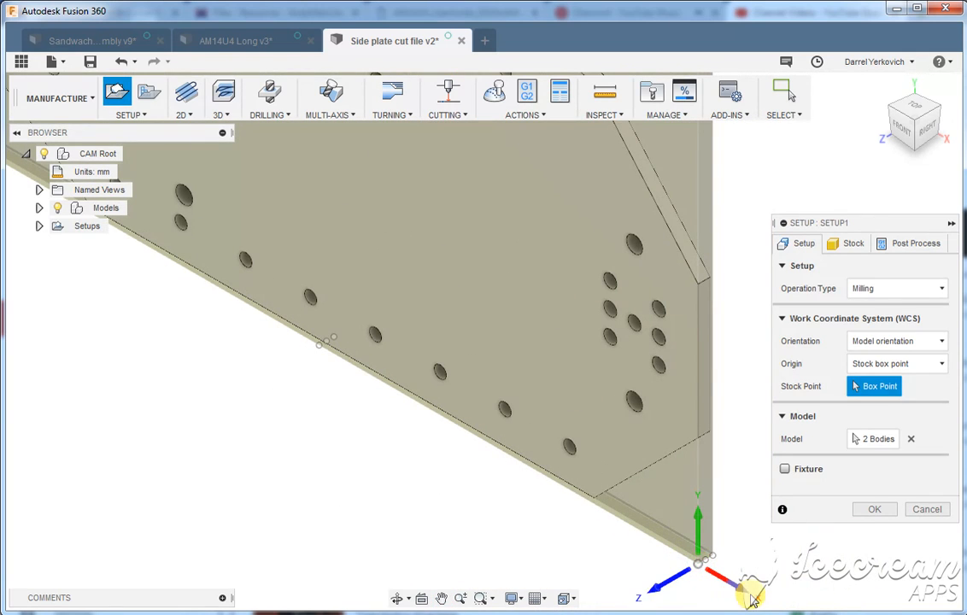
{"action": "scroll", "coordinate": [700, 565], "scroll_direction": "up", "scroll_amount": 5}
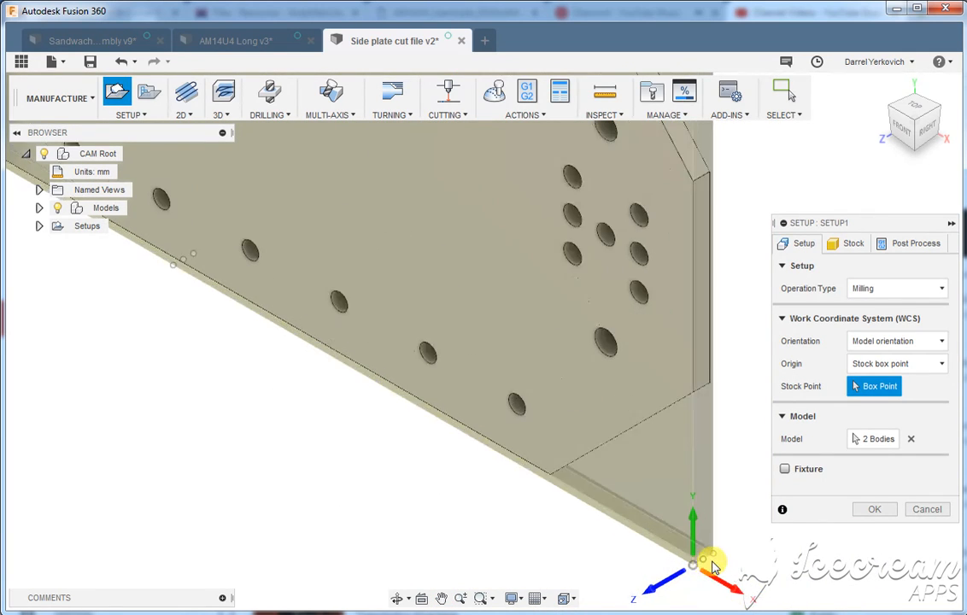
{"action": "left_click", "coordinate": [709, 555]}
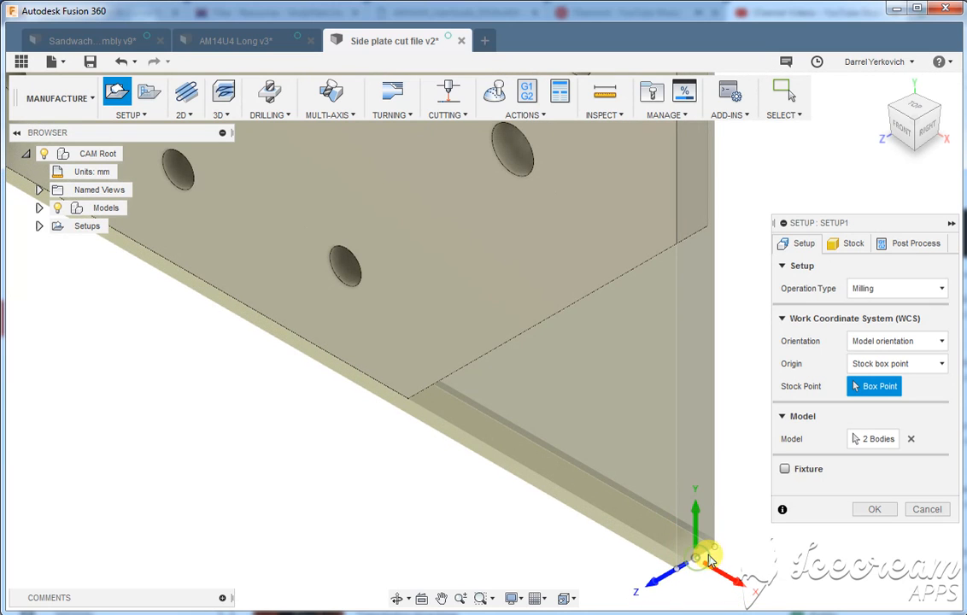
{"action": "left_click", "coordinate": [675, 569]}
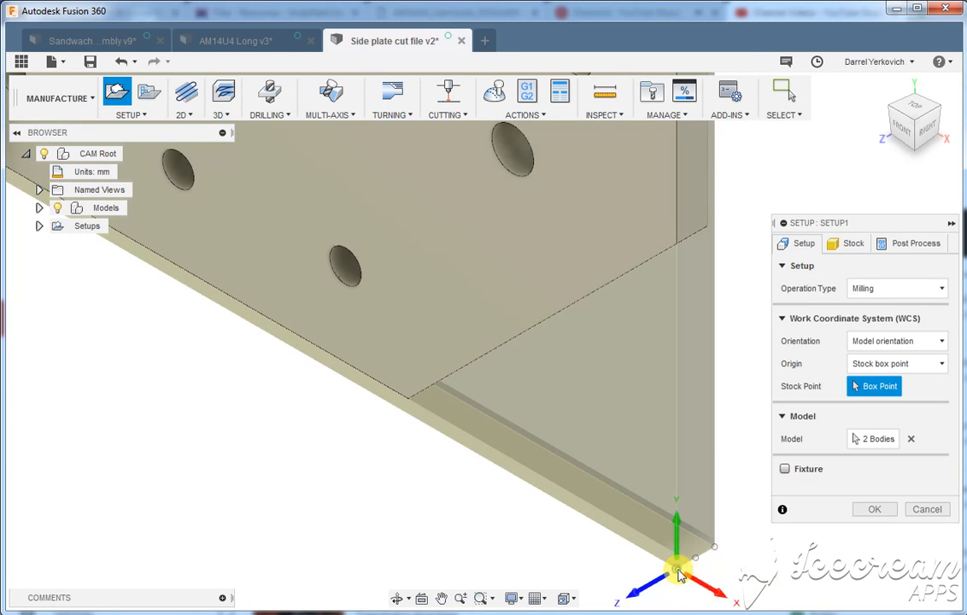
{"action": "scroll", "coordinate": [671, 577], "scroll_direction": "down", "scroll_amount": 3}
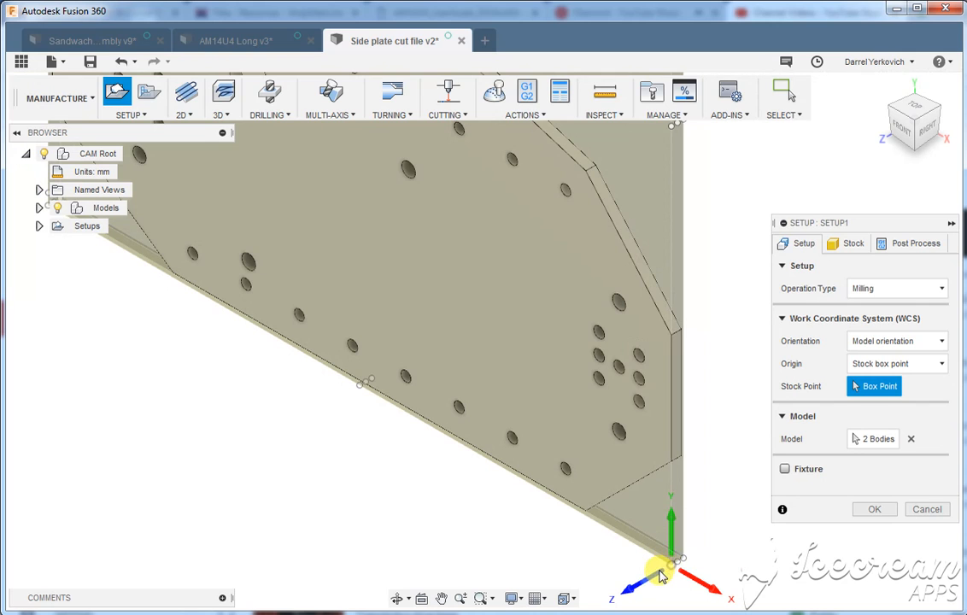
{"action": "scroll", "coordinate": [444, 443], "scroll_direction": "down", "scroll_amount": 2}
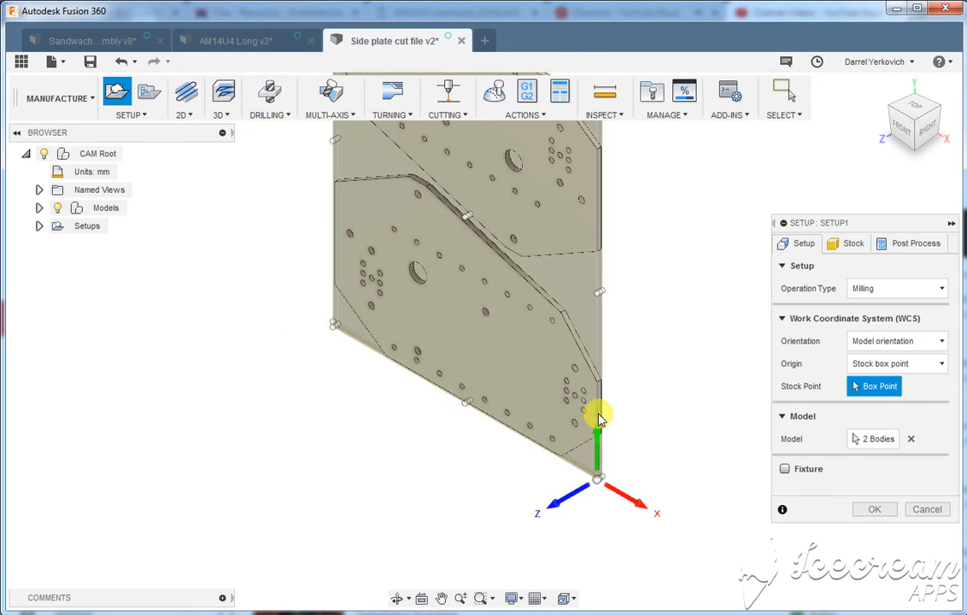
{"action": "scroll", "coordinate": [599, 414], "scroll_direction": "down", "scroll_amount": 3}
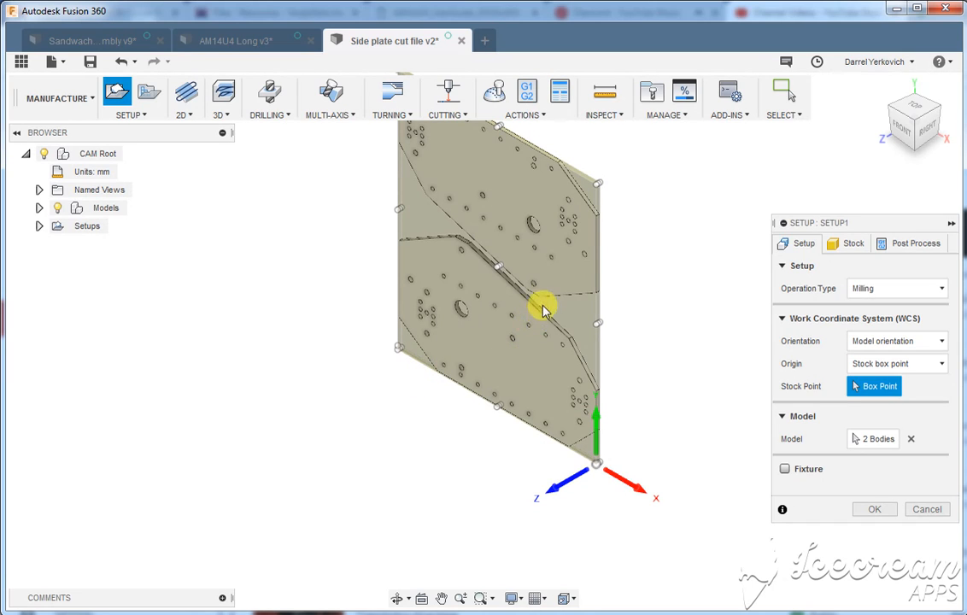
Try the stock point at the stock box's upper-right front corner and at its upper-left front corner
{"action": "scroll", "coordinate": [598, 189], "scroll_direction": "up", "scroll_amount": 3}
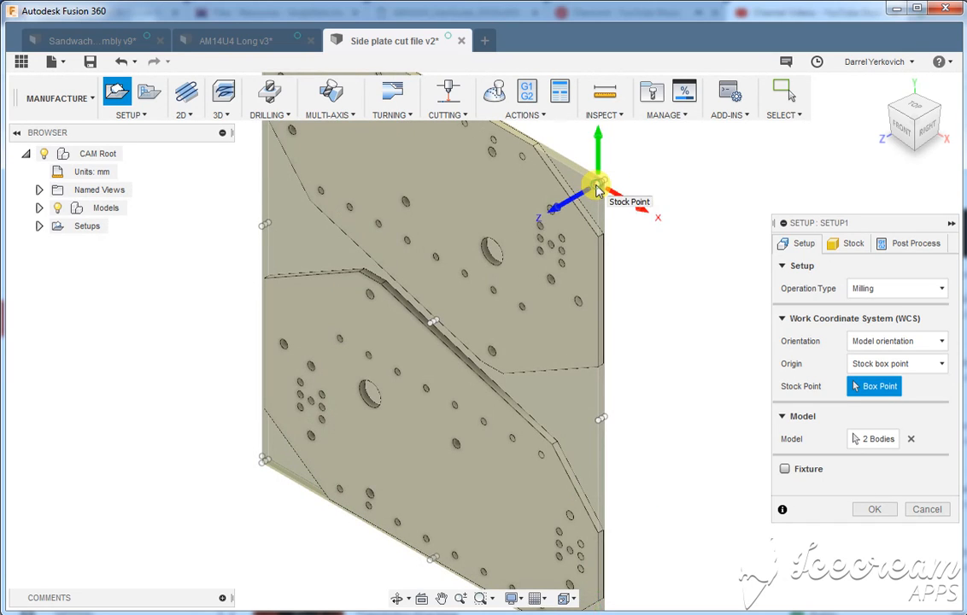
{"action": "left_click", "coordinate": [600, 185]}
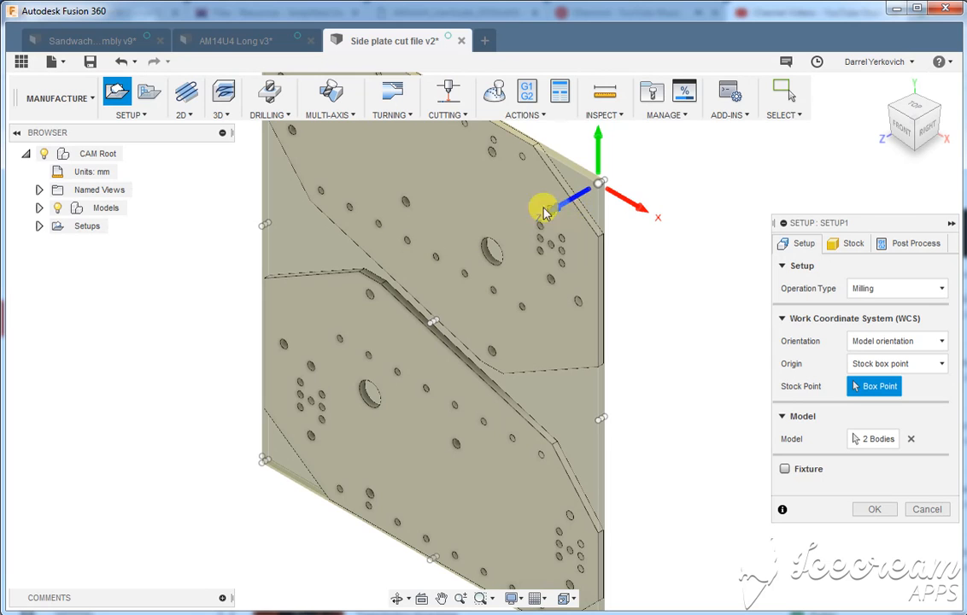
{"action": "middle_click_drag", "start_coordinate": [443, 194], "coordinate": [468, 292]}
{"action": "left_click", "coordinate": [505, 304]}
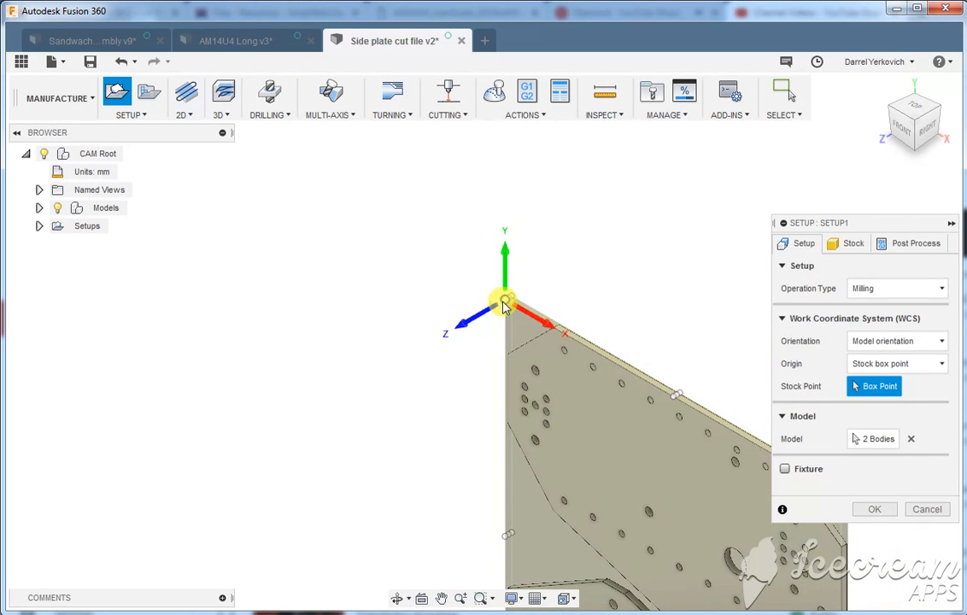
Set the setup's stock point to the stock box's lower-left front corner
{"action": "middle_click_drag", "start_coordinate": [536, 400], "coordinate": [532, 276]}
{"action": "scroll", "coordinate": [545, 417], "scroll_direction": "up", "scroll_amount": 4}
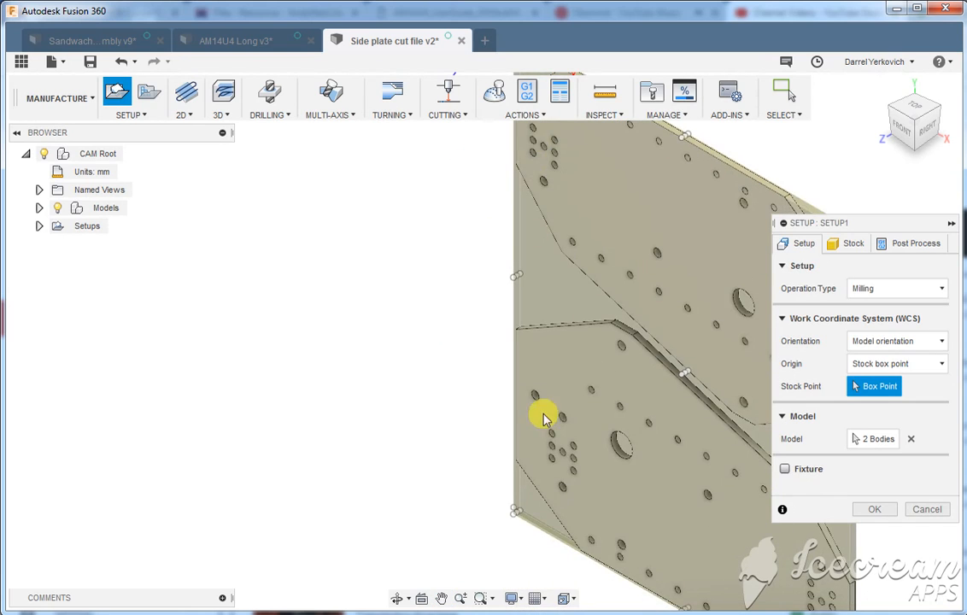
{"action": "left_click", "coordinate": [501, 544]}
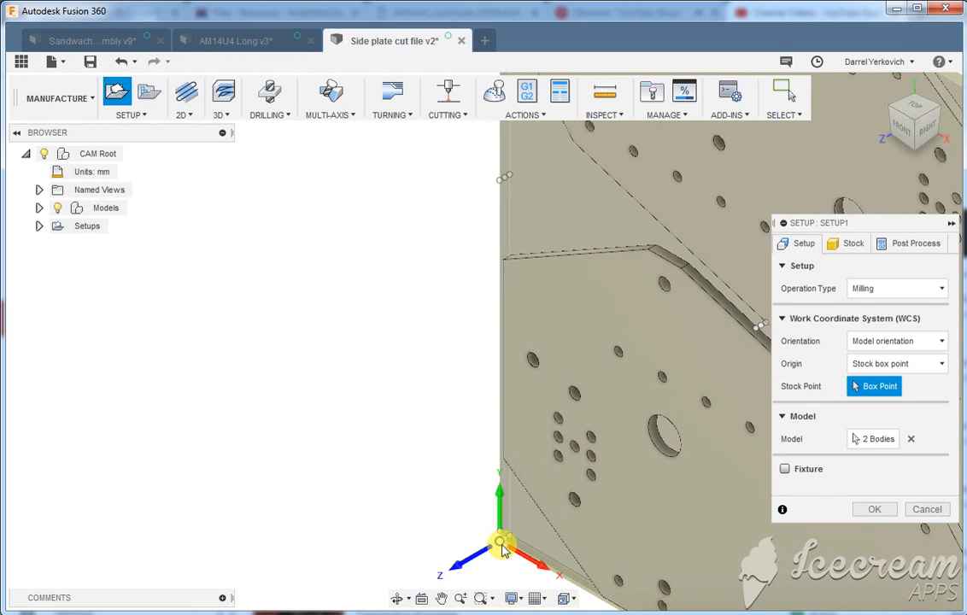
{"action": "scroll", "coordinate": [502, 547], "scroll_direction": "up", "scroll_amount": 3}
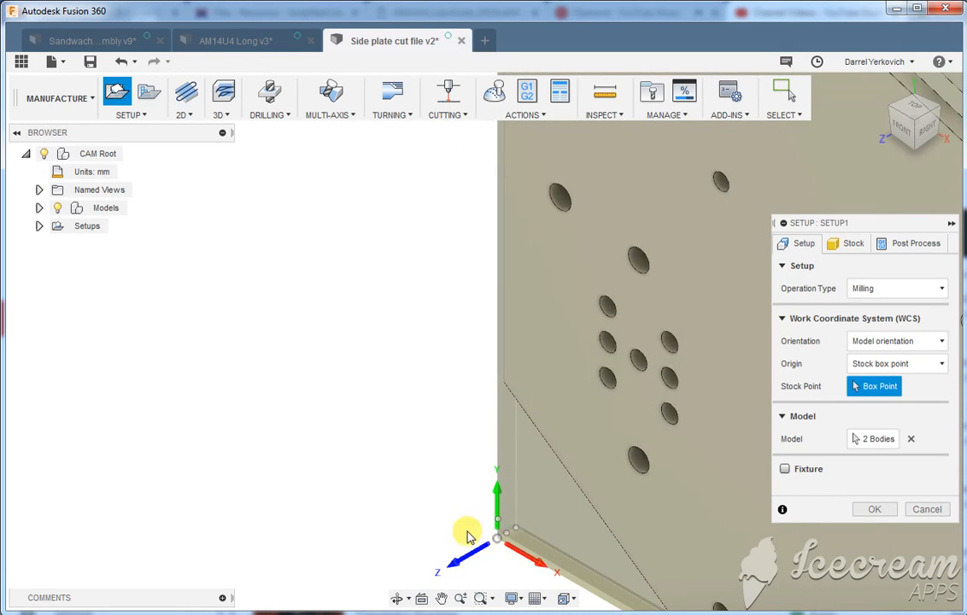
{"action": "scroll", "coordinate": [676, 524], "scroll_direction": "down", "scroll_amount": 5}
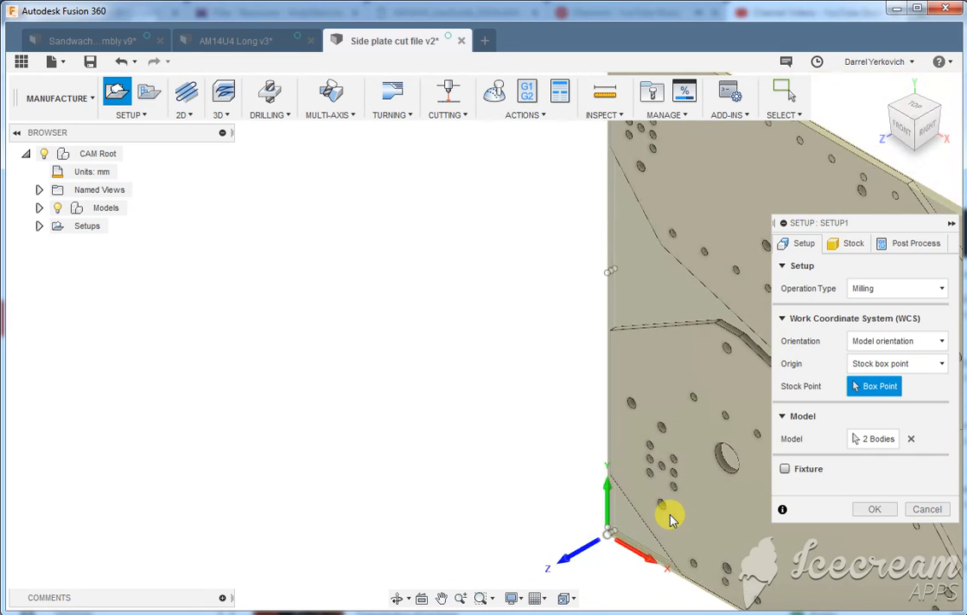
{"action": "middle_click_drag", "start_coordinate": [671, 518], "coordinate": [441, 437]}
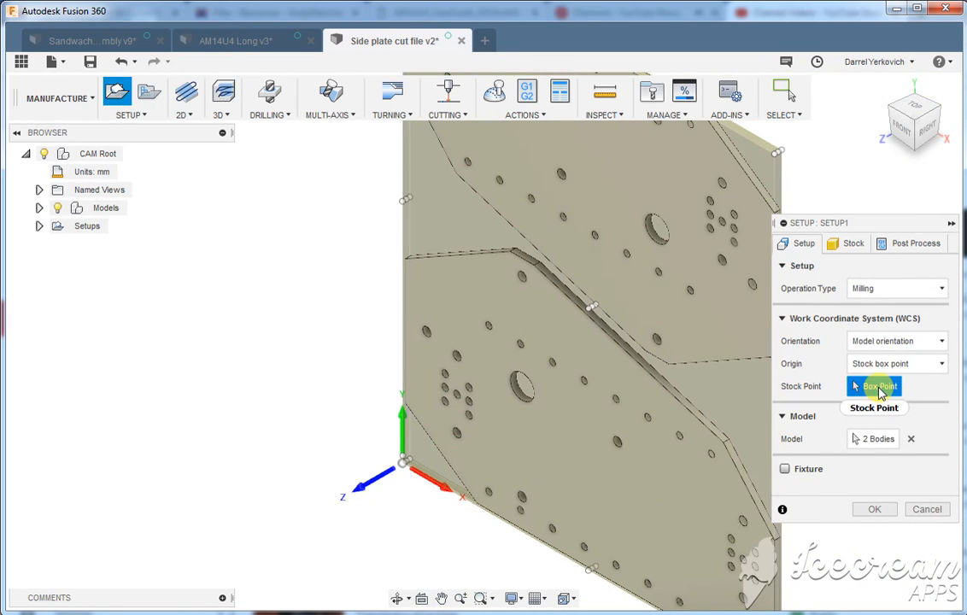
Set the stock side offset to 5 mm and the stock top offset to 0, and finish the milling setup
{"action": "left_click", "coordinate": [853, 245]}
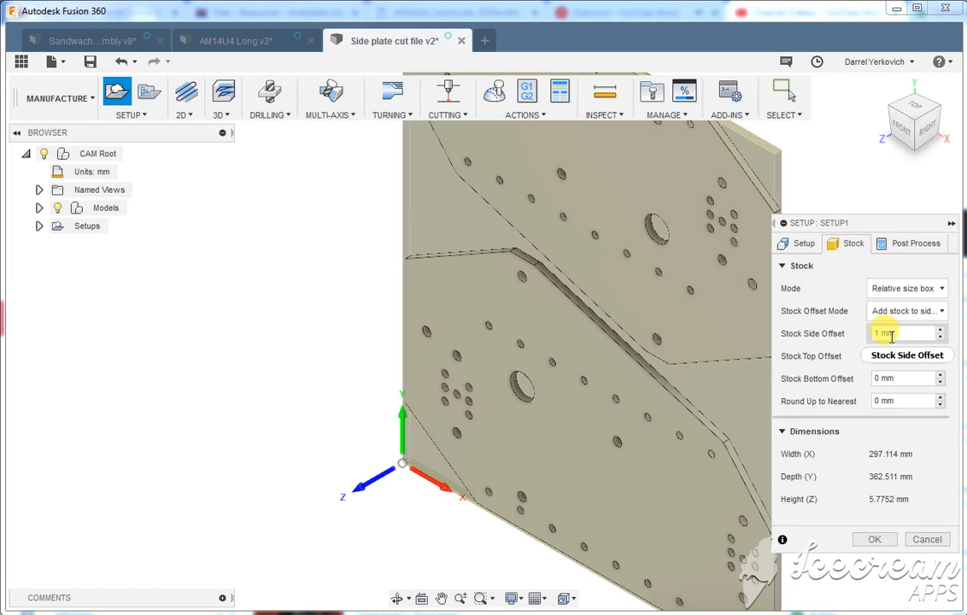
{"action": "left_click", "coordinate": [897, 333]}
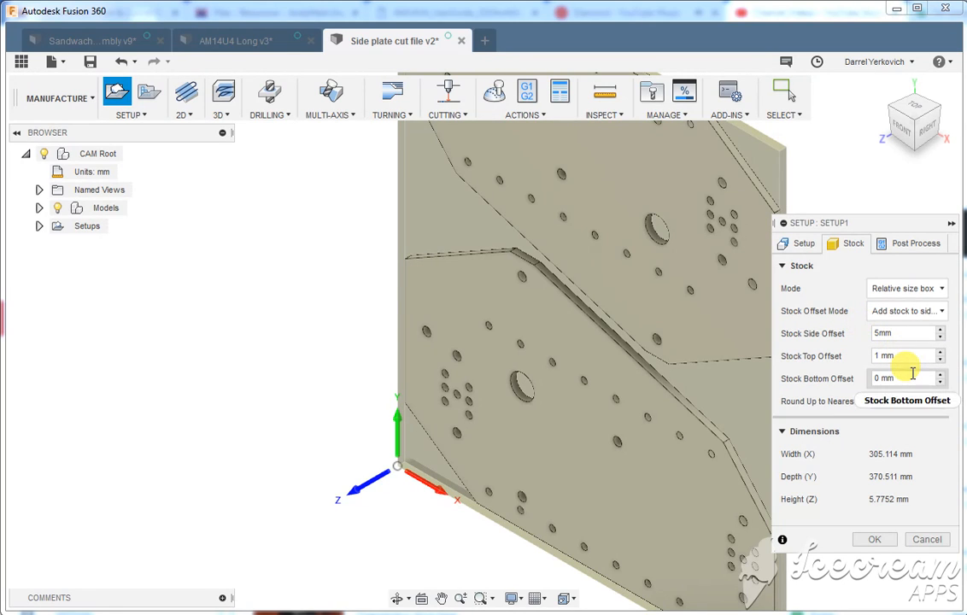
{"action": "key", "text": "Tab"}
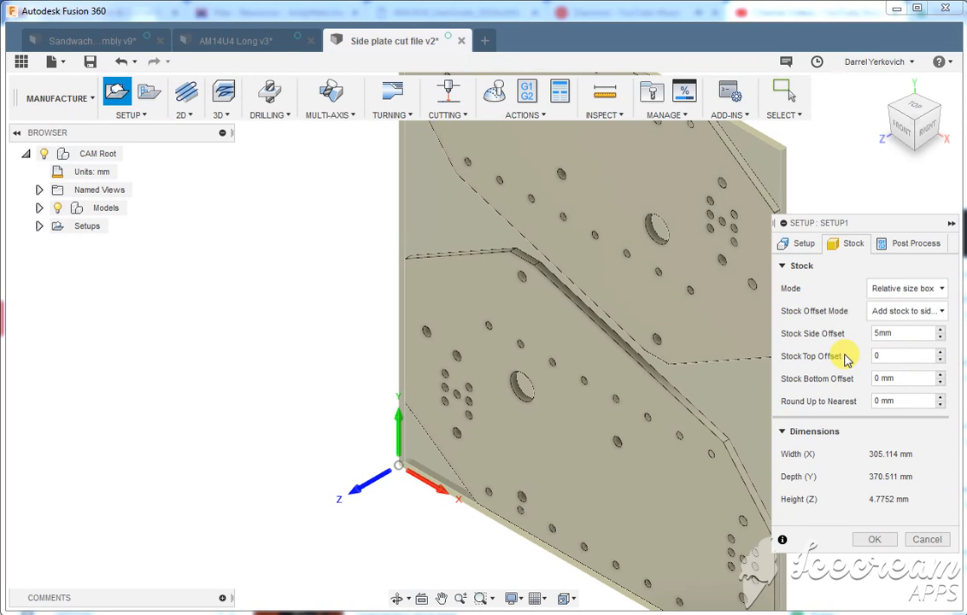
{"action": "left_click", "coordinate": [872, 538]}
{"action": "middle_click_drag", "start_coordinate": [527, 493], "coordinate": [576, 409], "text": "shift"}
{"action": "scroll", "coordinate": [589, 415], "scroll_direction": "down", "scroll_amount": 3}
{"action": "middle_click_drag", "start_coordinate": [603, 364], "coordinate": [544, 431]}
{"action": "scroll", "coordinate": [559, 435], "scroll_direction": "down", "scroll_amount": 1}
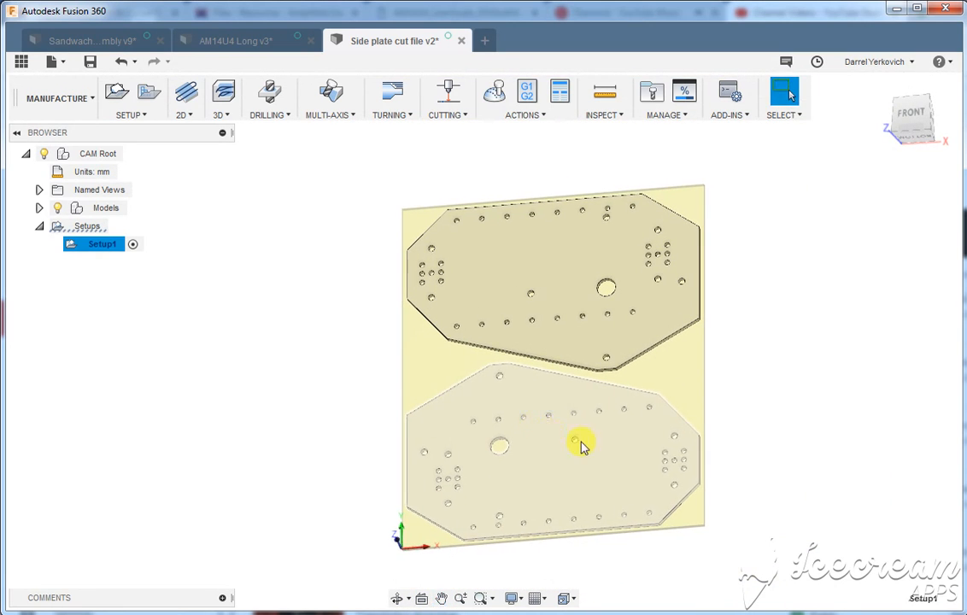